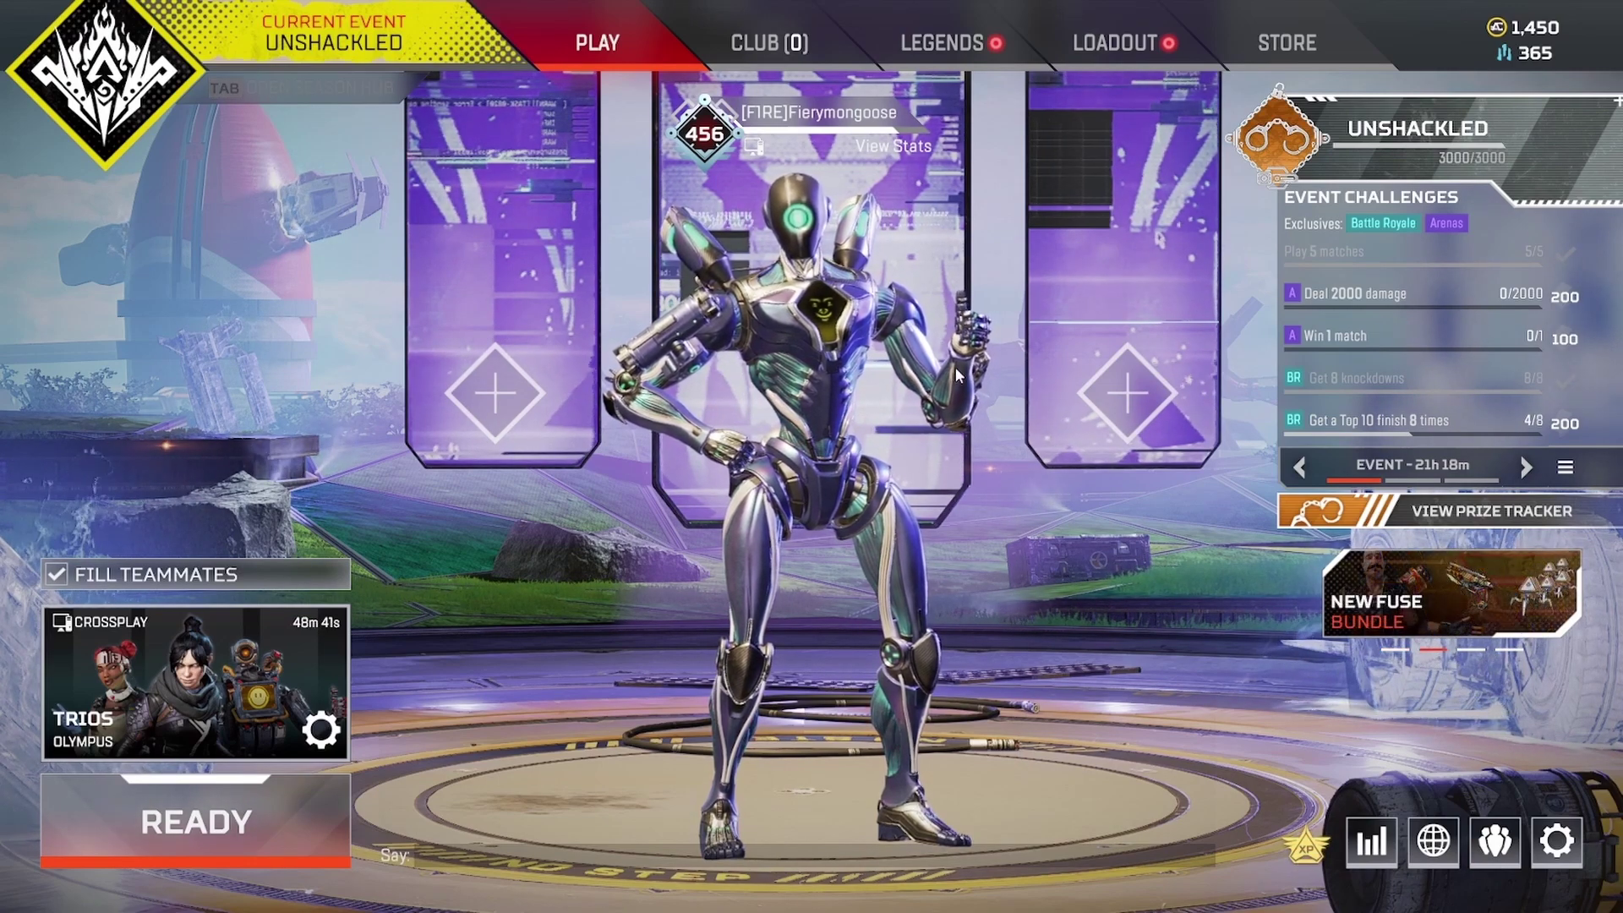
Bring up the Apex Legends pause menu and open the game settings
{"action": "key", "text": "Escape"}
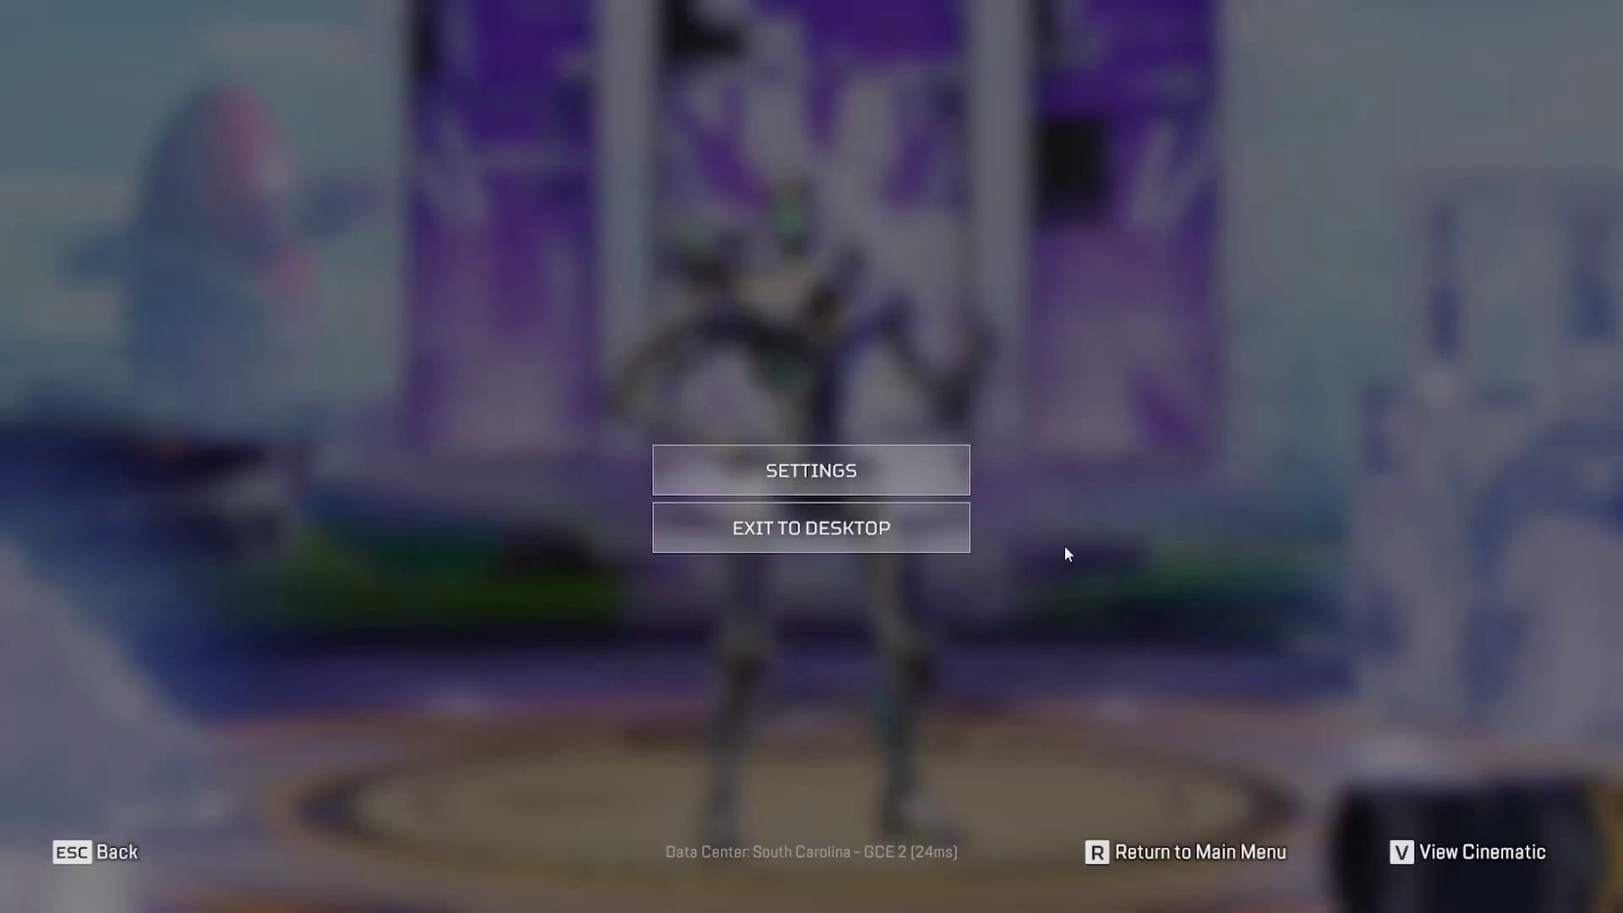
{"action": "left_click", "coordinate": [794, 488]}
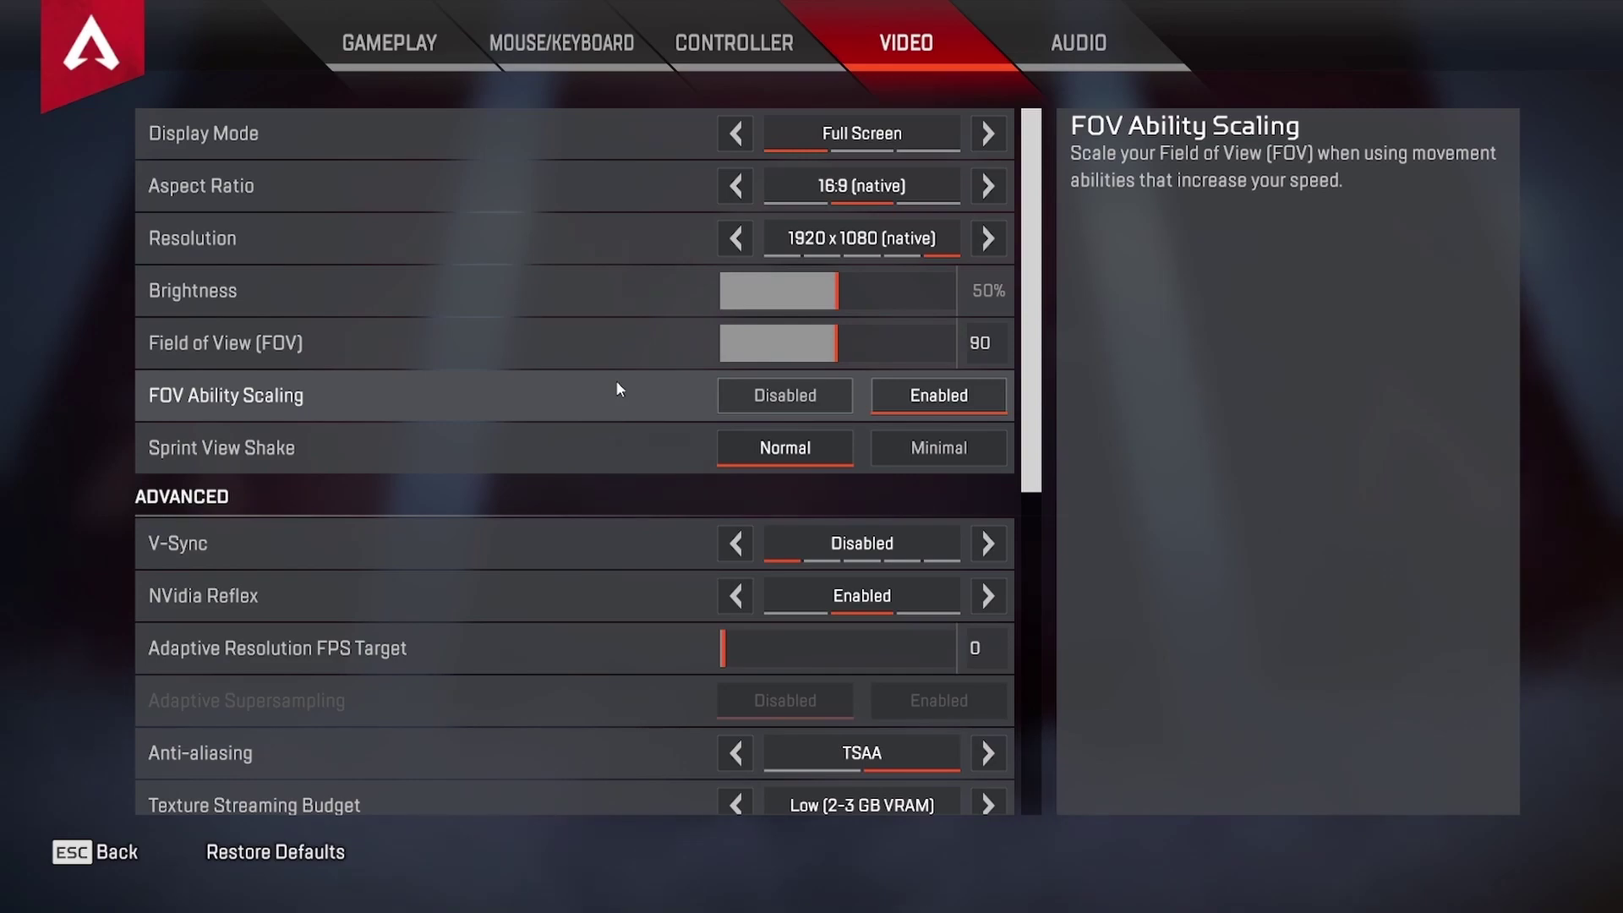
{"action": "scroll", "coordinate": [356, 554], "scroll_direction": "down", "scroll_amount": 1}
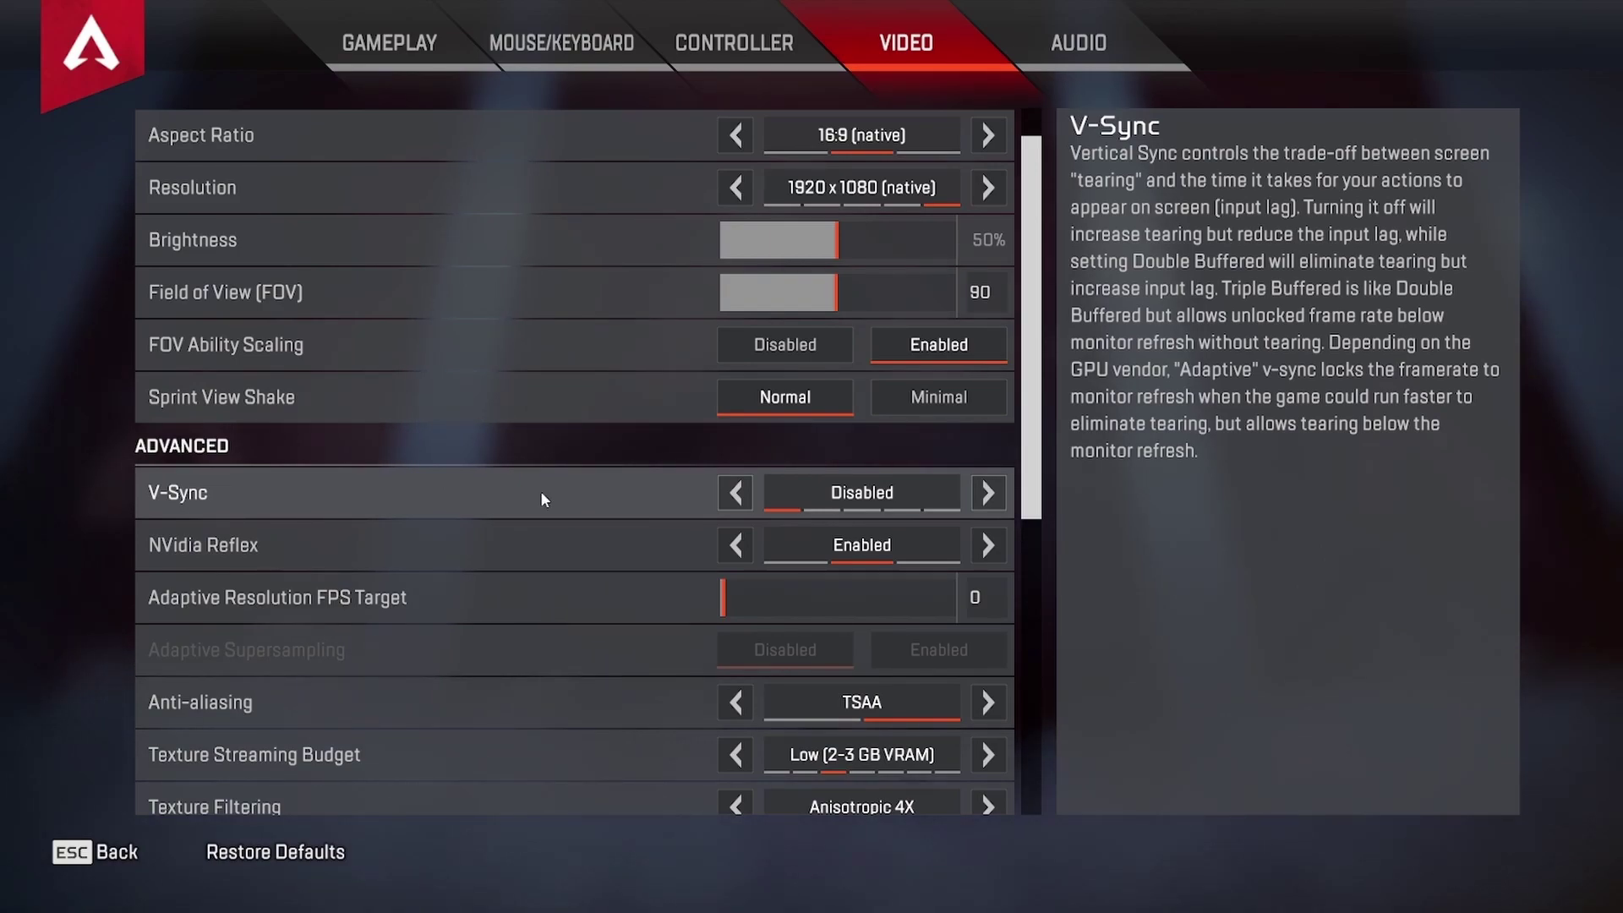
{"action": "scroll", "coordinate": [469, 630], "scroll_direction": "down", "scroll_amount": 1}
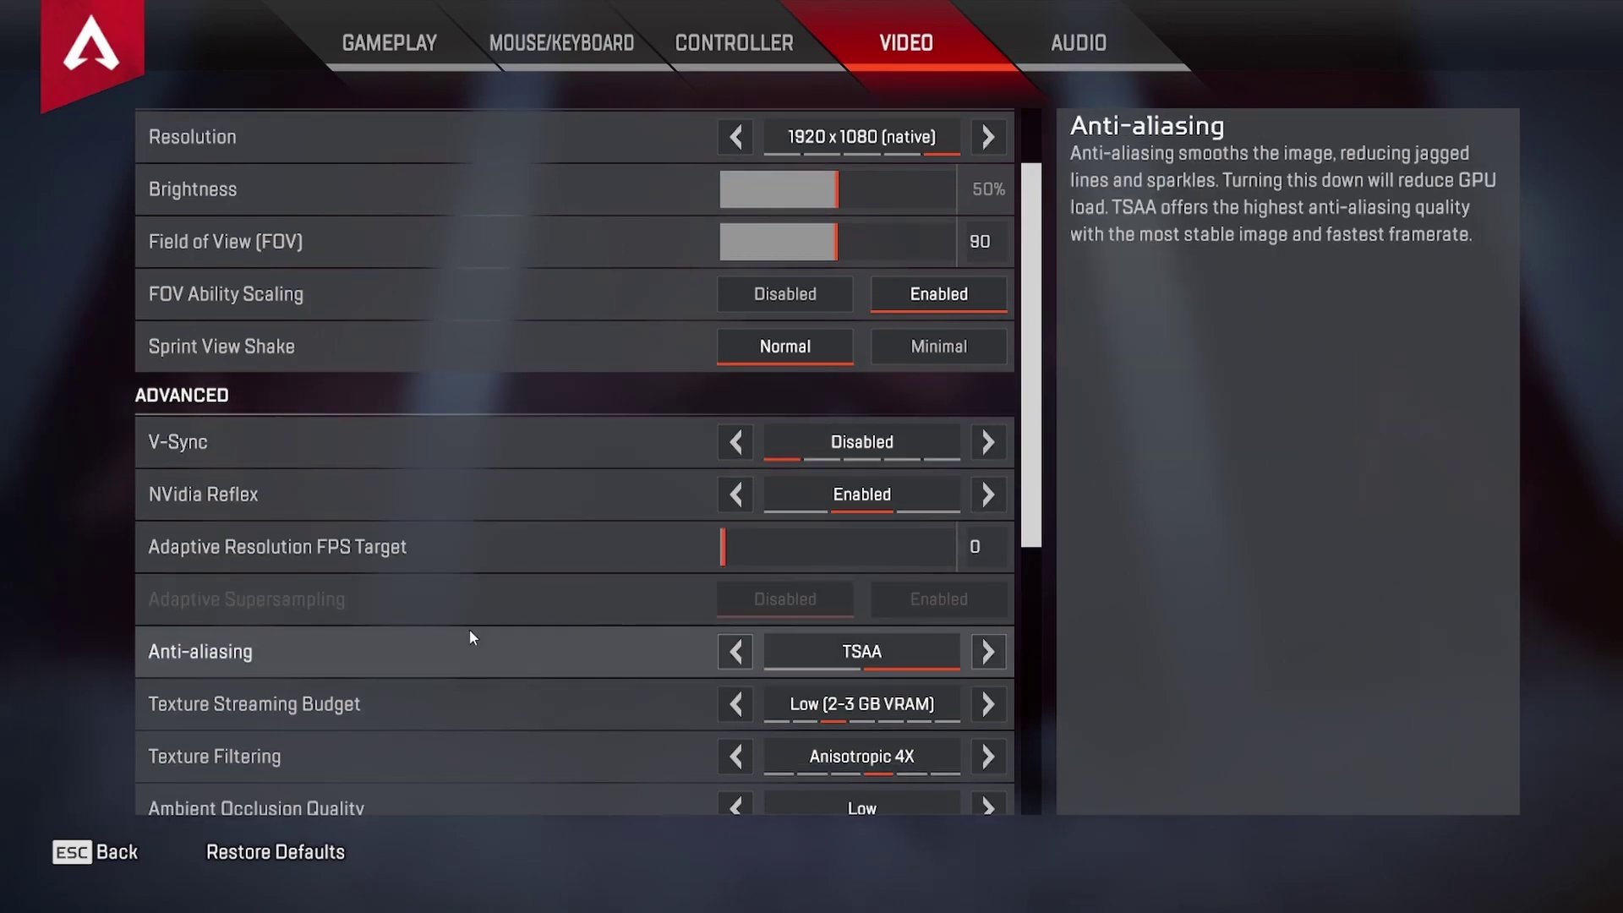
{"action": "scroll", "coordinate": [381, 659], "scroll_direction": "down", "scroll_amount": 1}
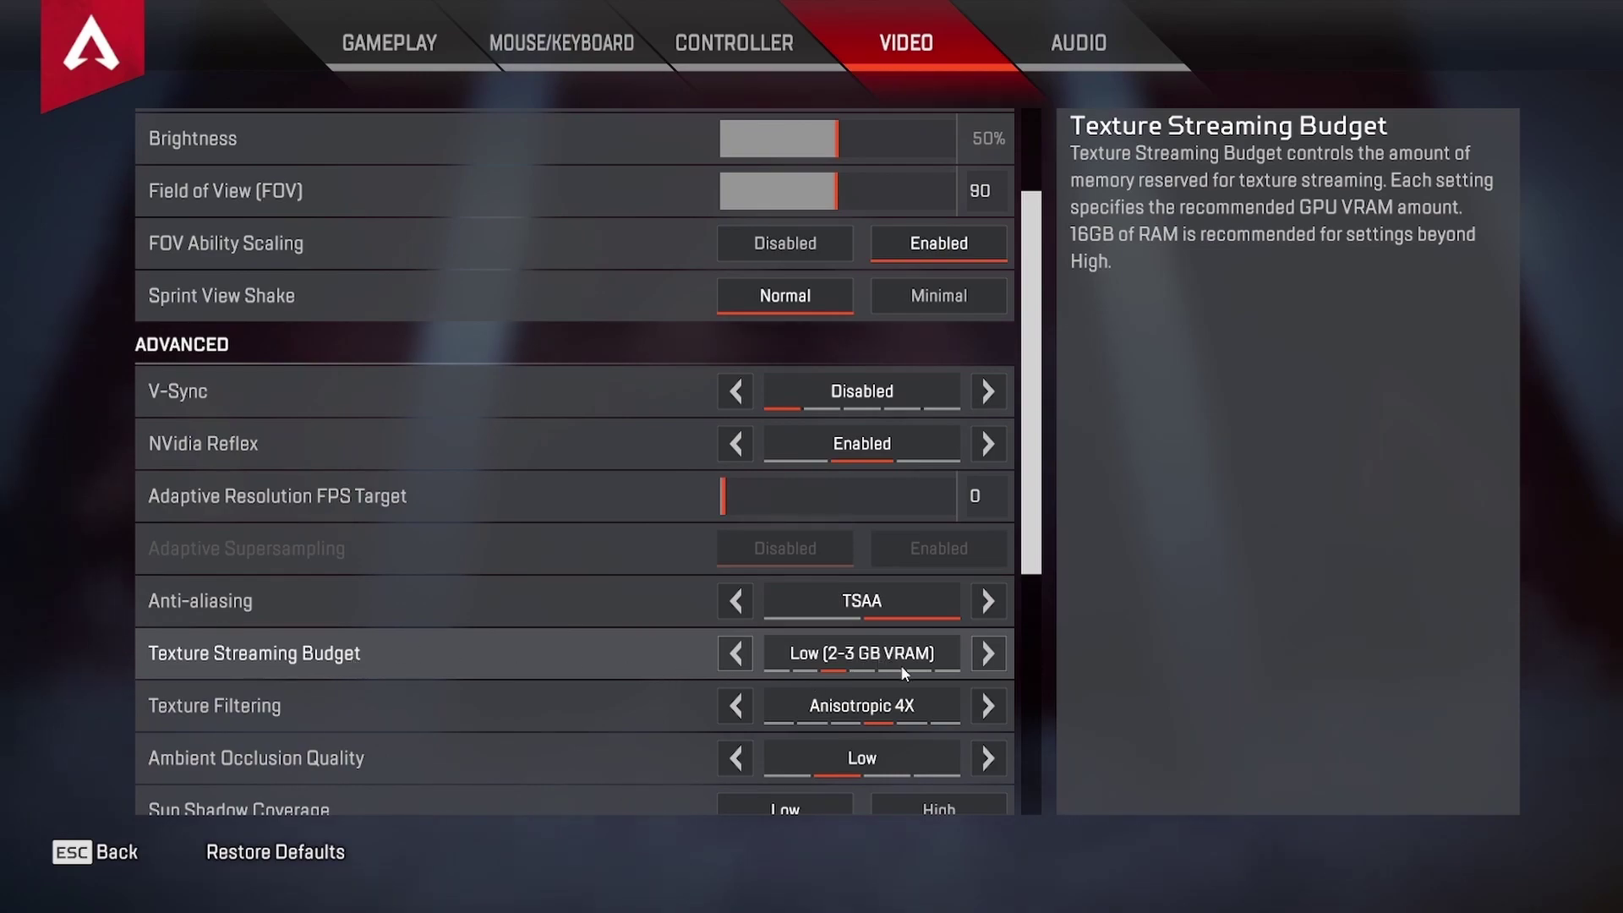
Toggle Texture Streaming Budget to High and back to Low, then exit discarding changes
{"action": "left_click", "coordinate": [988, 653]}
{"action": "left_click", "coordinate": [988, 653]}
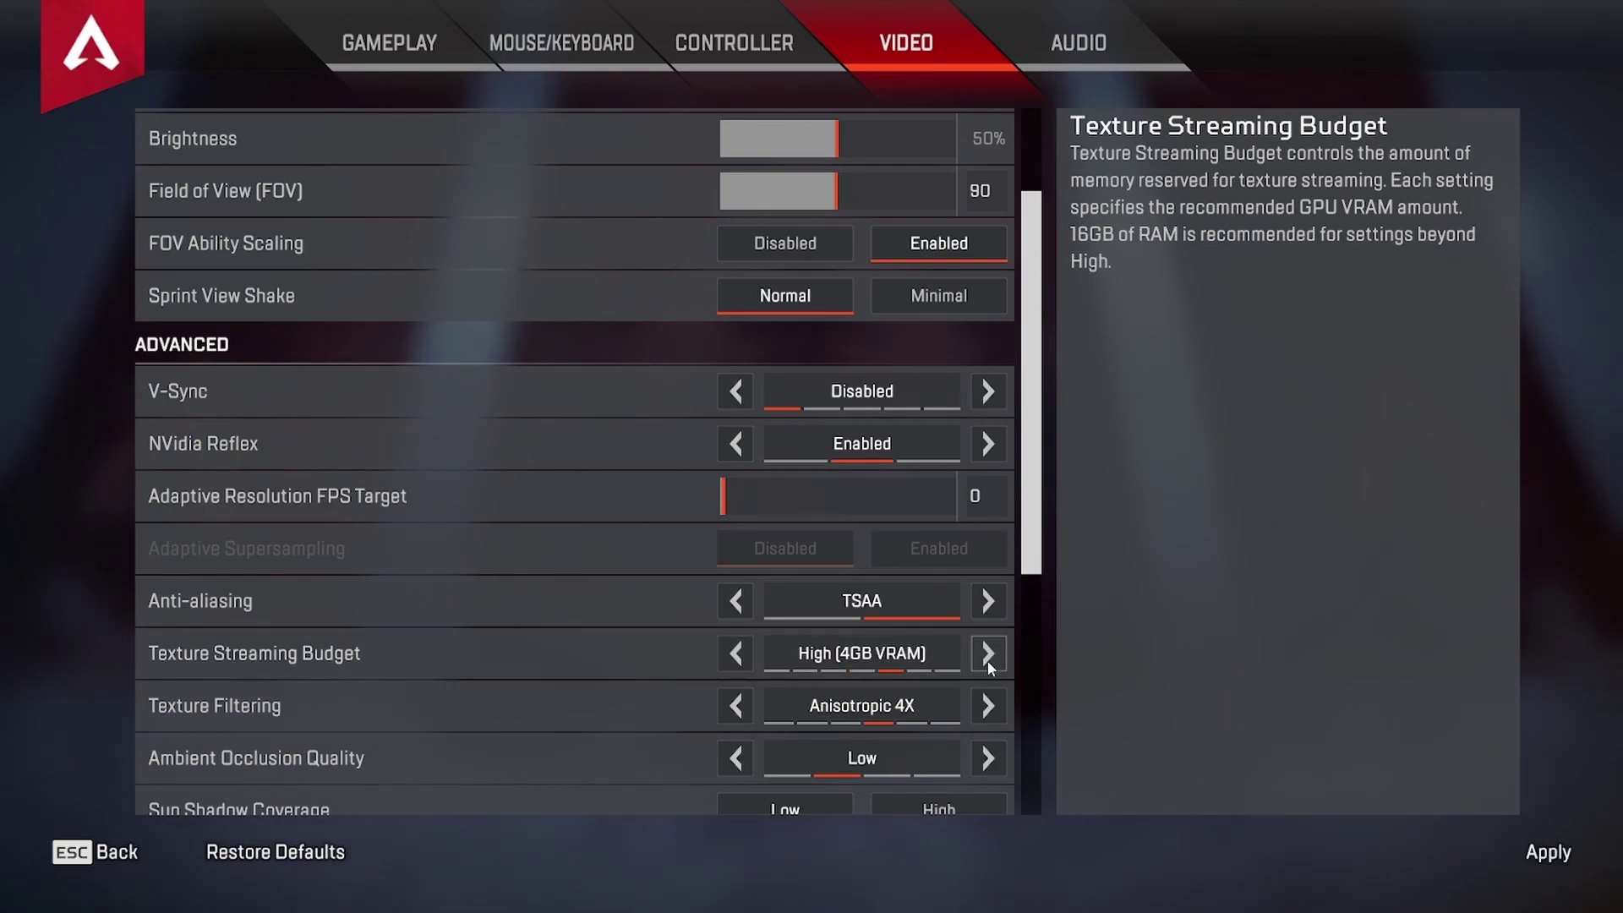
{"action": "left_click", "coordinate": [733, 653]}
{"action": "left_click", "coordinate": [734, 654]}
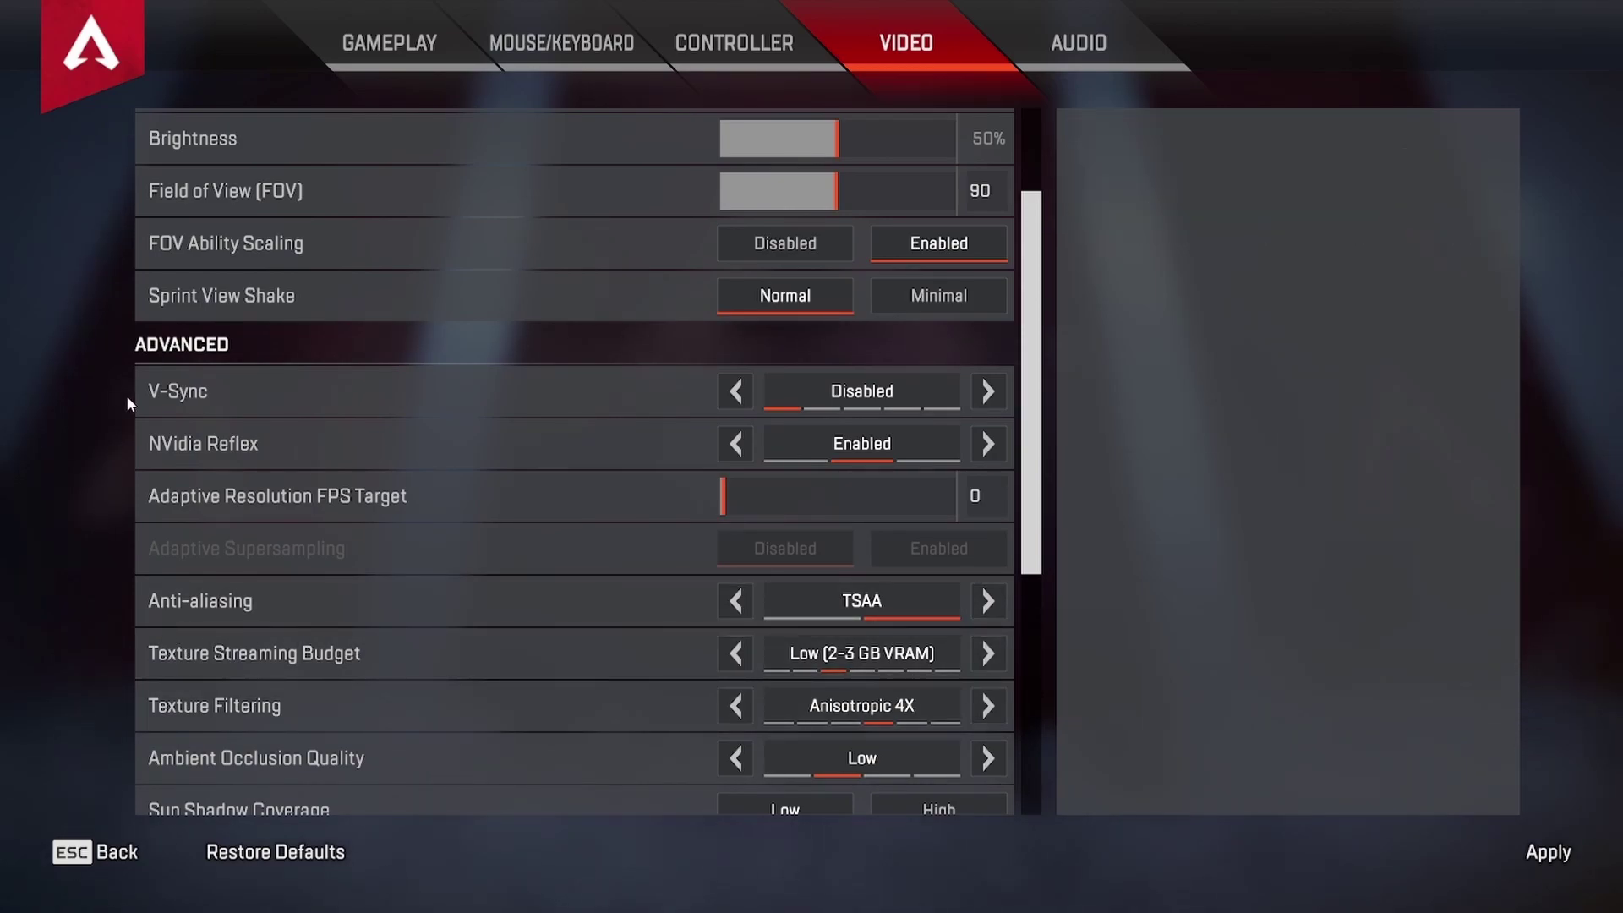
{"action": "scroll", "coordinate": [233, 308], "scroll_direction": "down", "scroll_amount": 2}
{"action": "scroll", "coordinate": [241, 438], "scroll_direction": "down", "scroll_amount": 3}
{"action": "scroll", "coordinate": [247, 396], "scroll_direction": "down", "scroll_amount": 2}
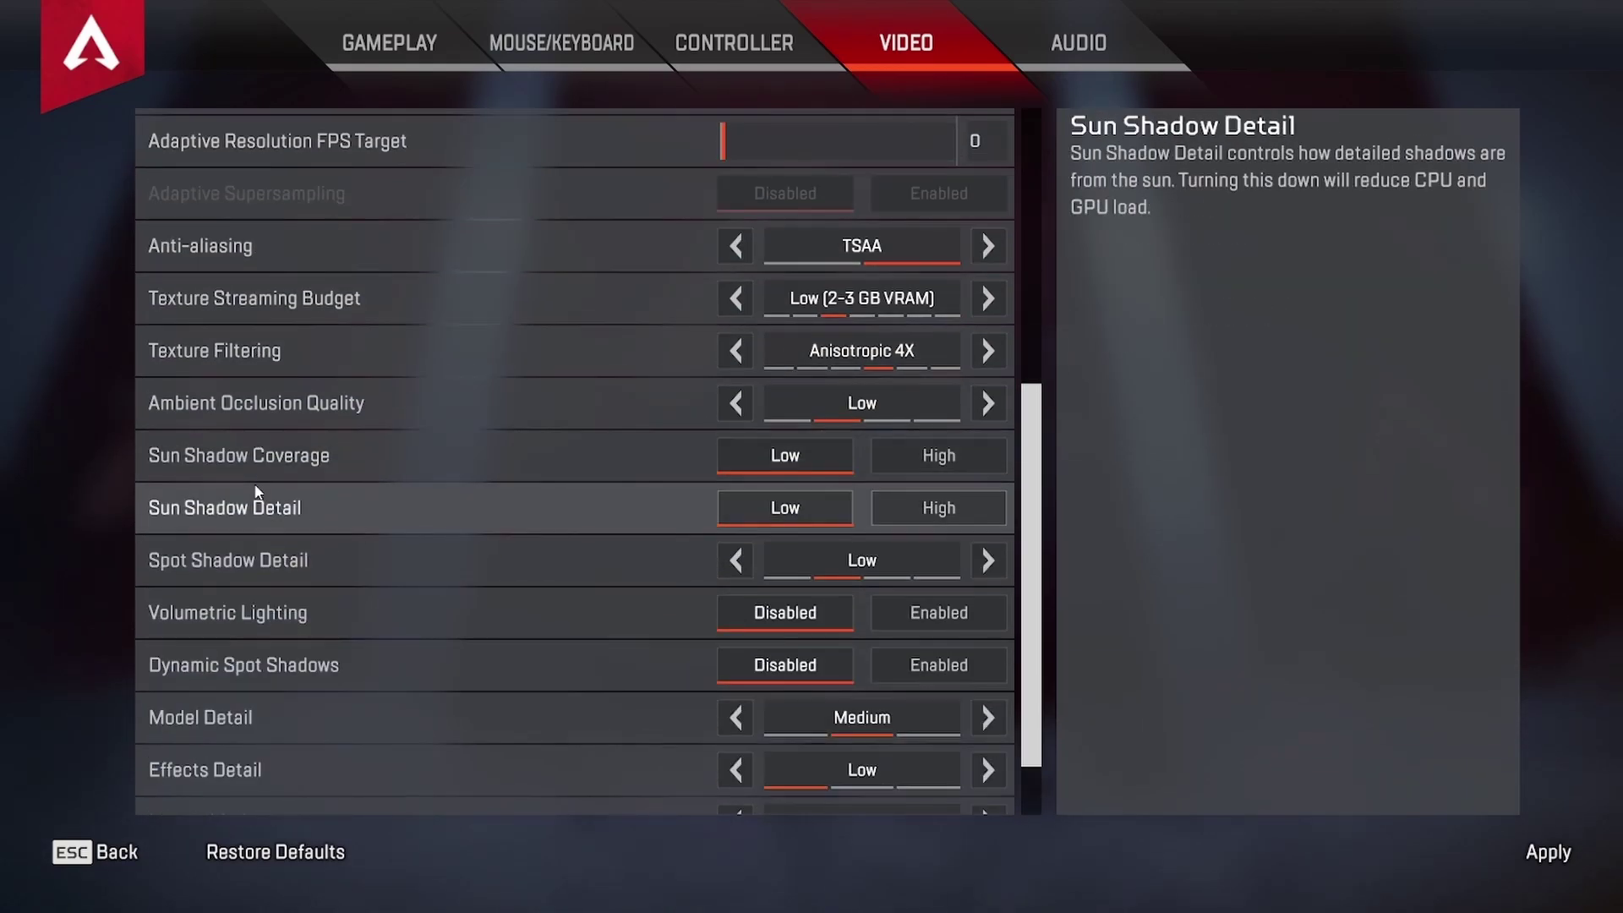
{"action": "scroll", "coordinate": [258, 482], "scroll_direction": "down", "scroll_amount": 2}
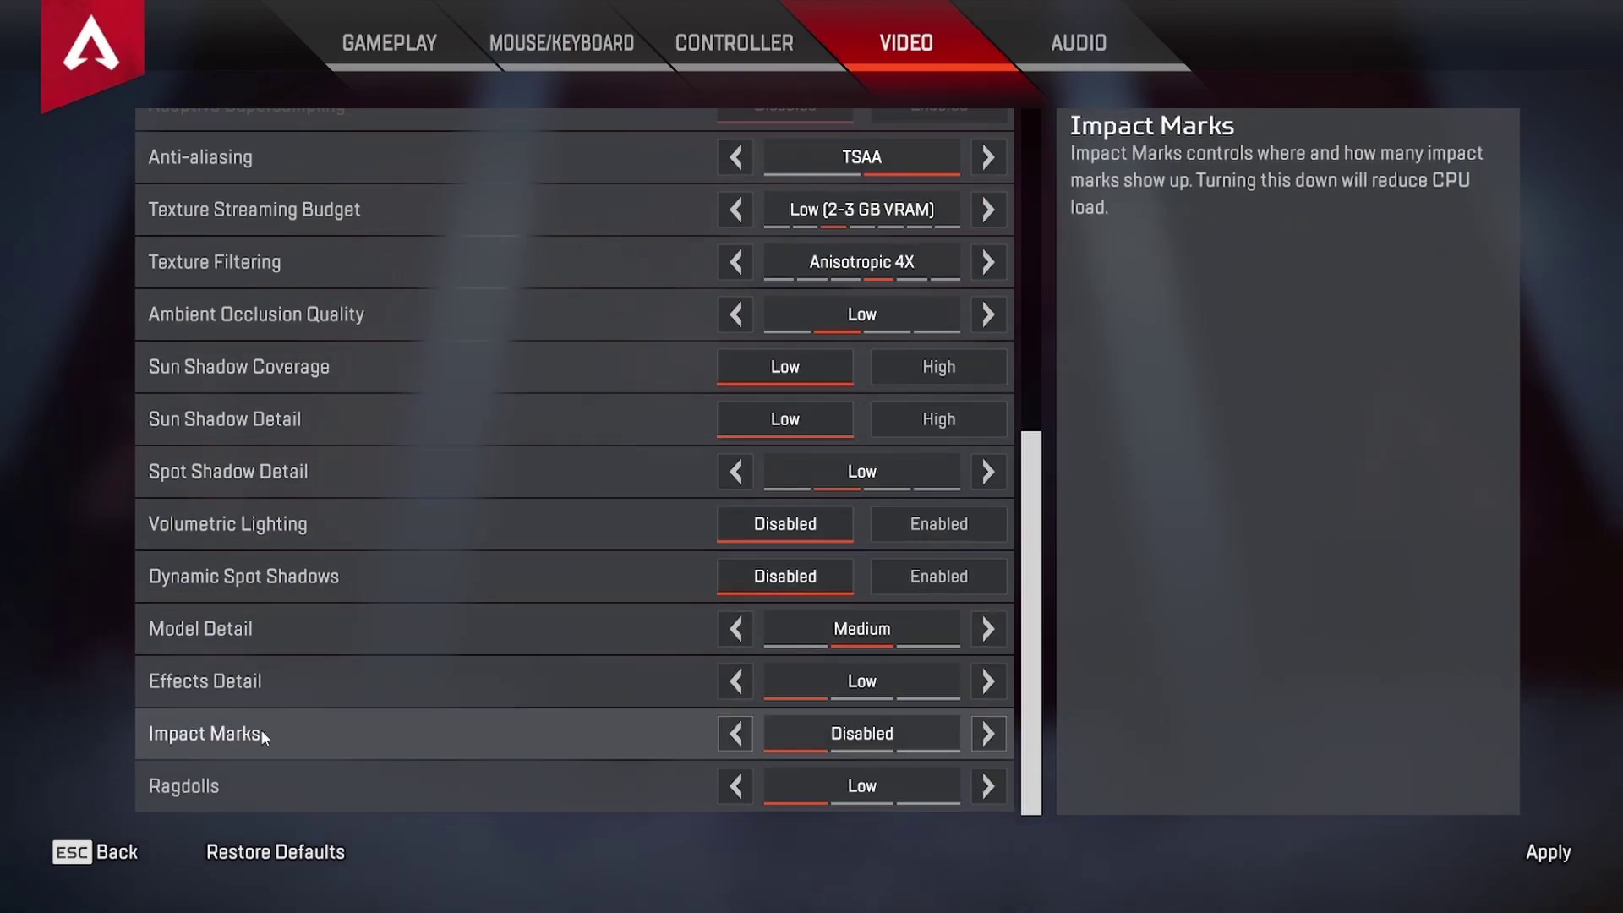
{"action": "left_click", "coordinate": [95, 853]}
{"action": "left_click", "coordinate": [718, 607]}
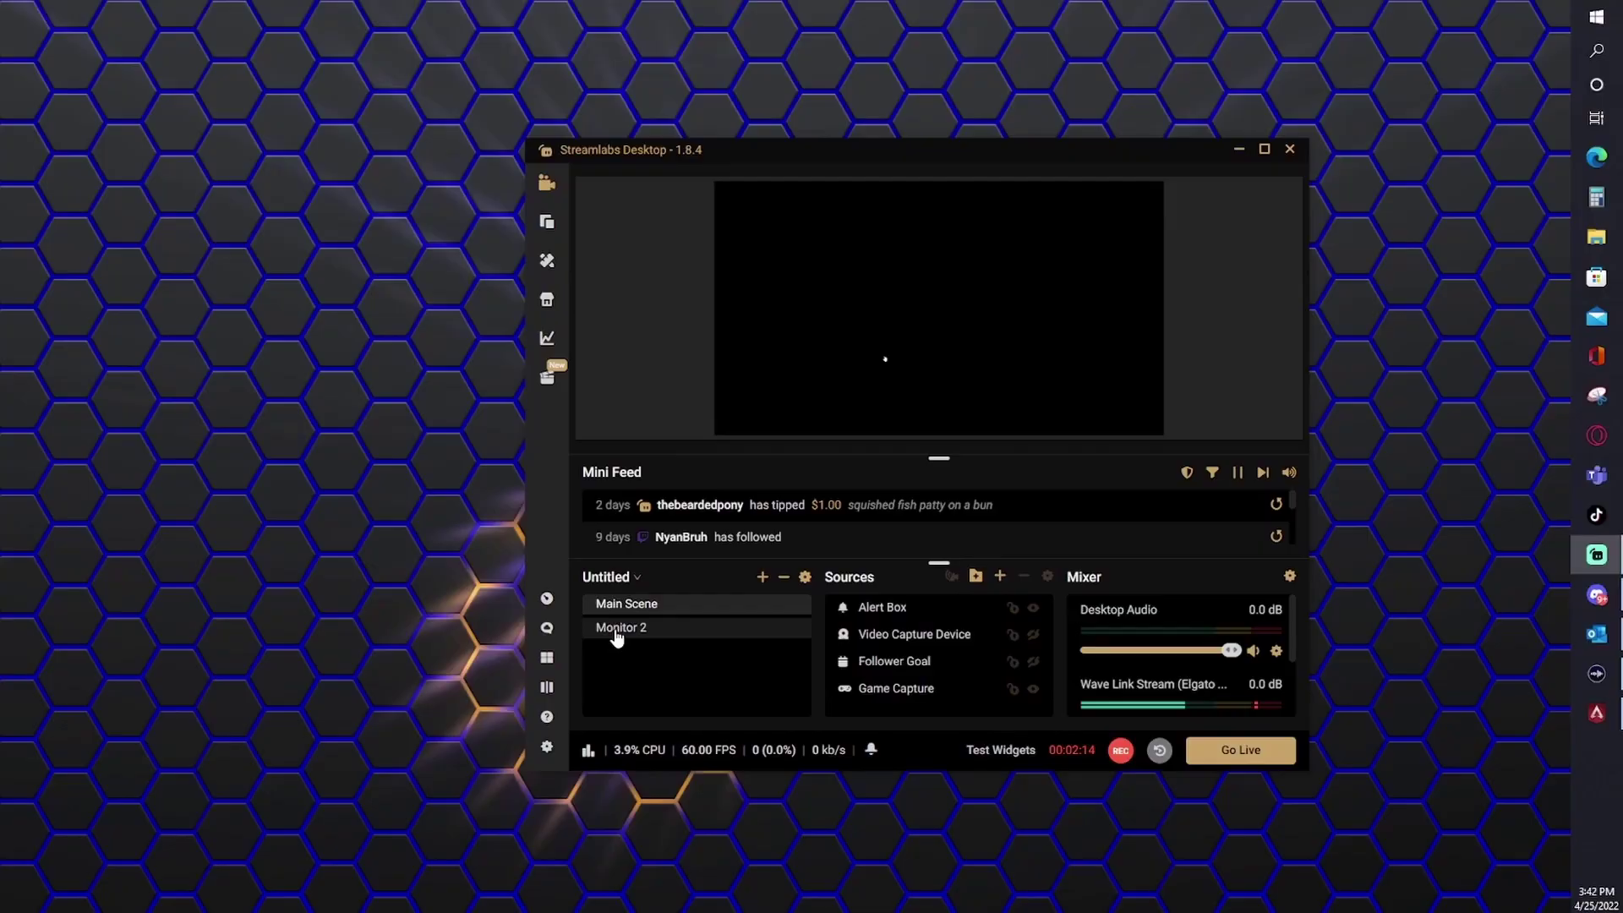
Select the Monitor 2 scene and show the Output settings in Streamlabs Desktop
{"action": "left_click", "coordinate": [621, 627]}
{"action": "left_click", "coordinate": [548, 748]}
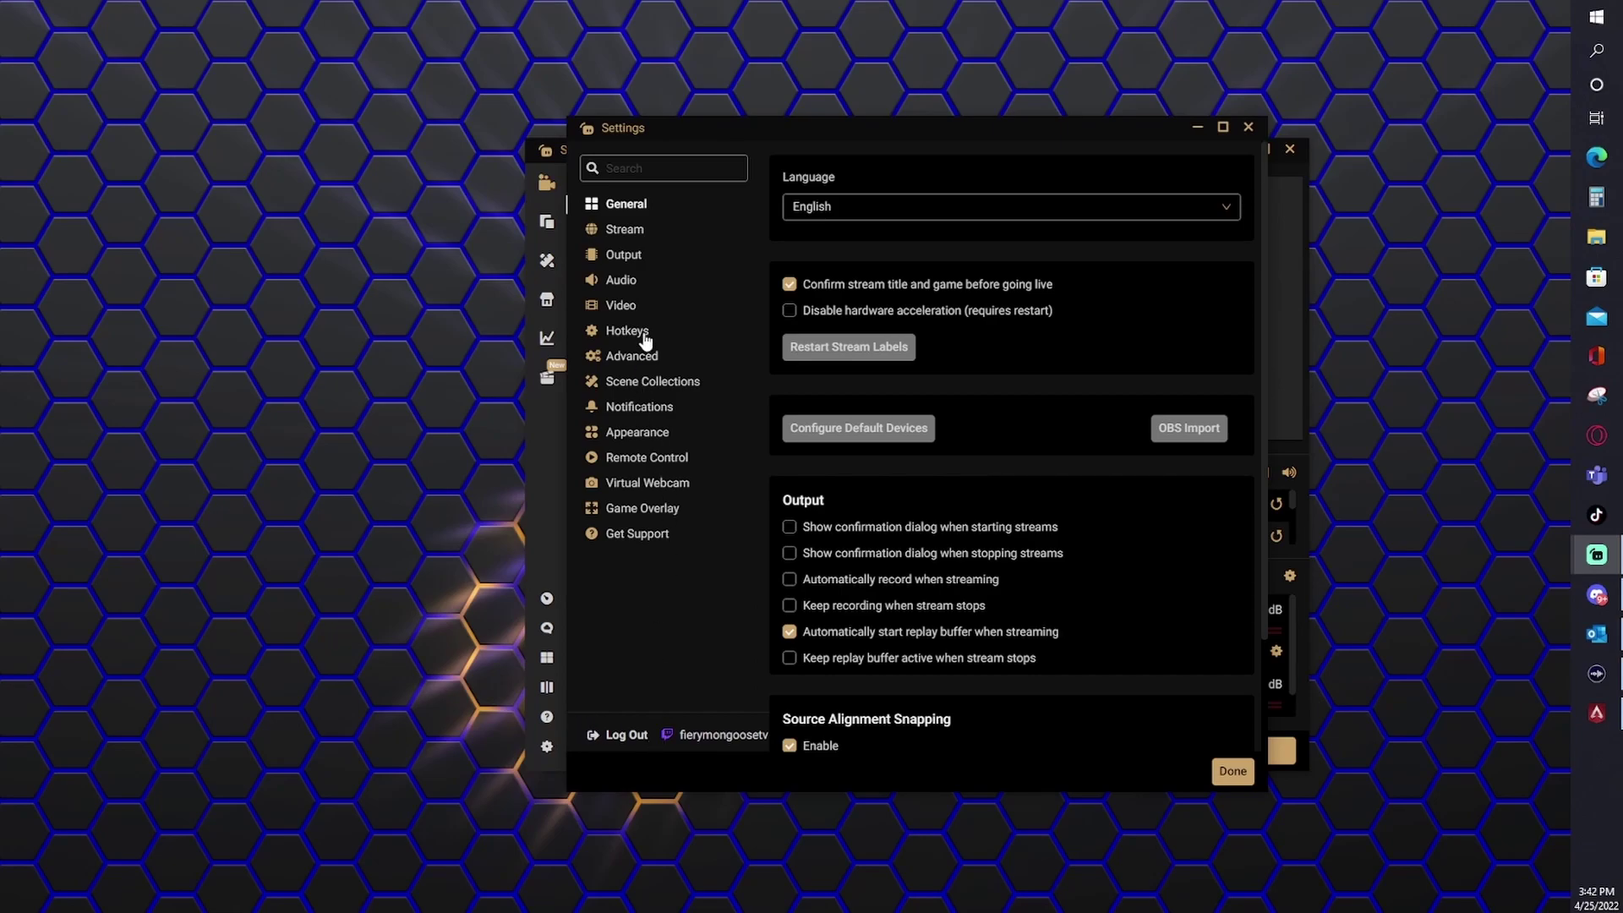
{"action": "left_click", "coordinate": [1230, 771]}
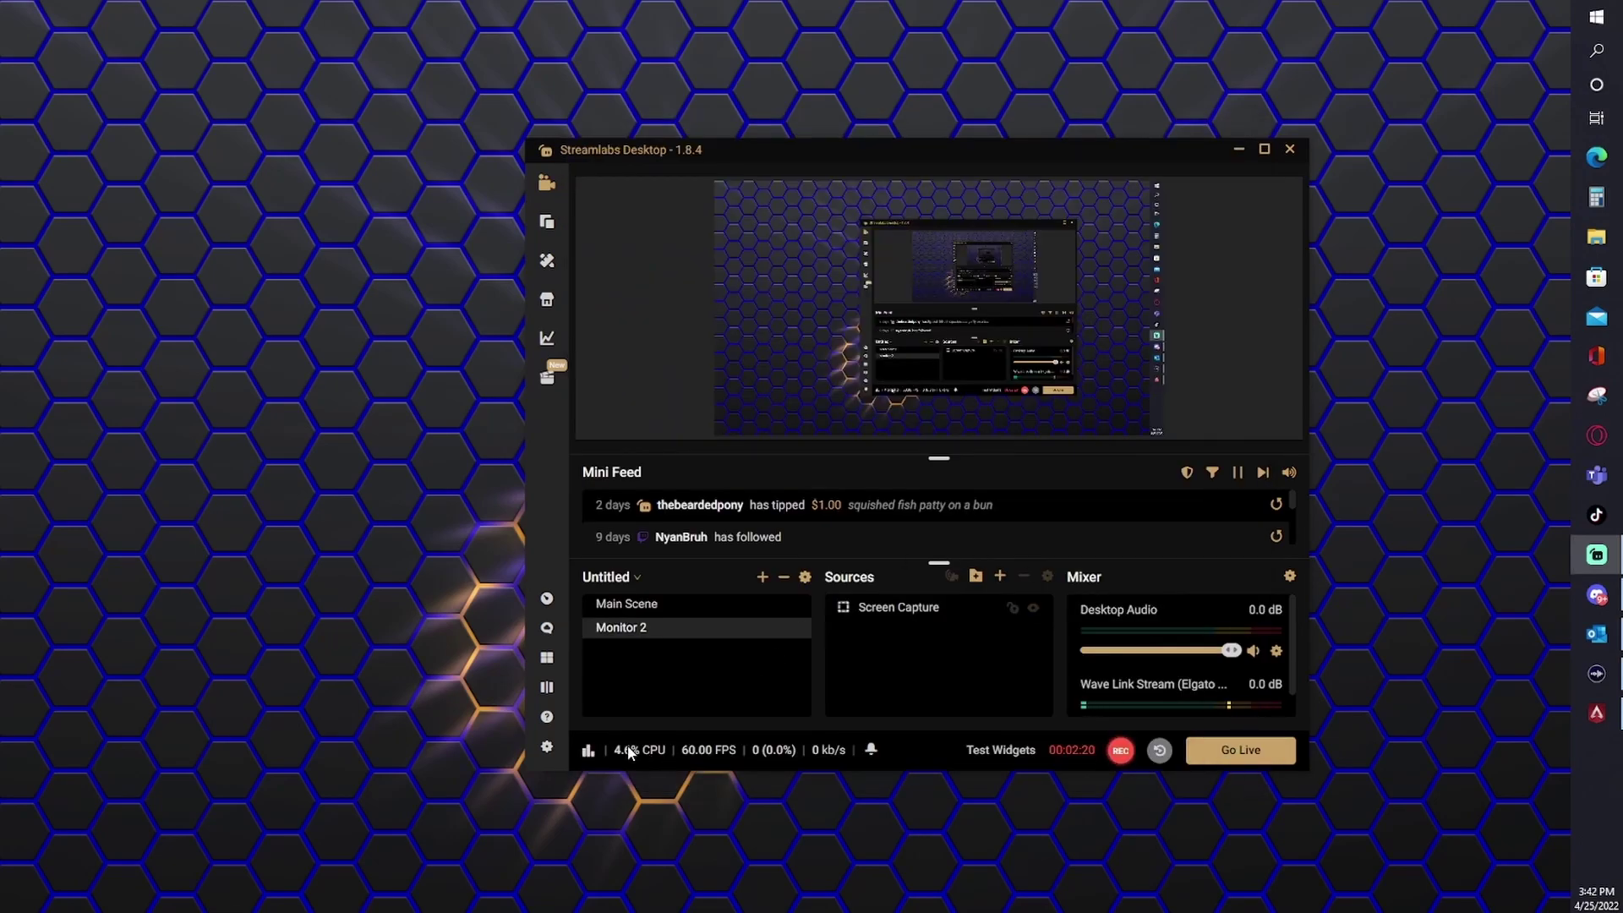
{"action": "left_click", "coordinate": [546, 746]}
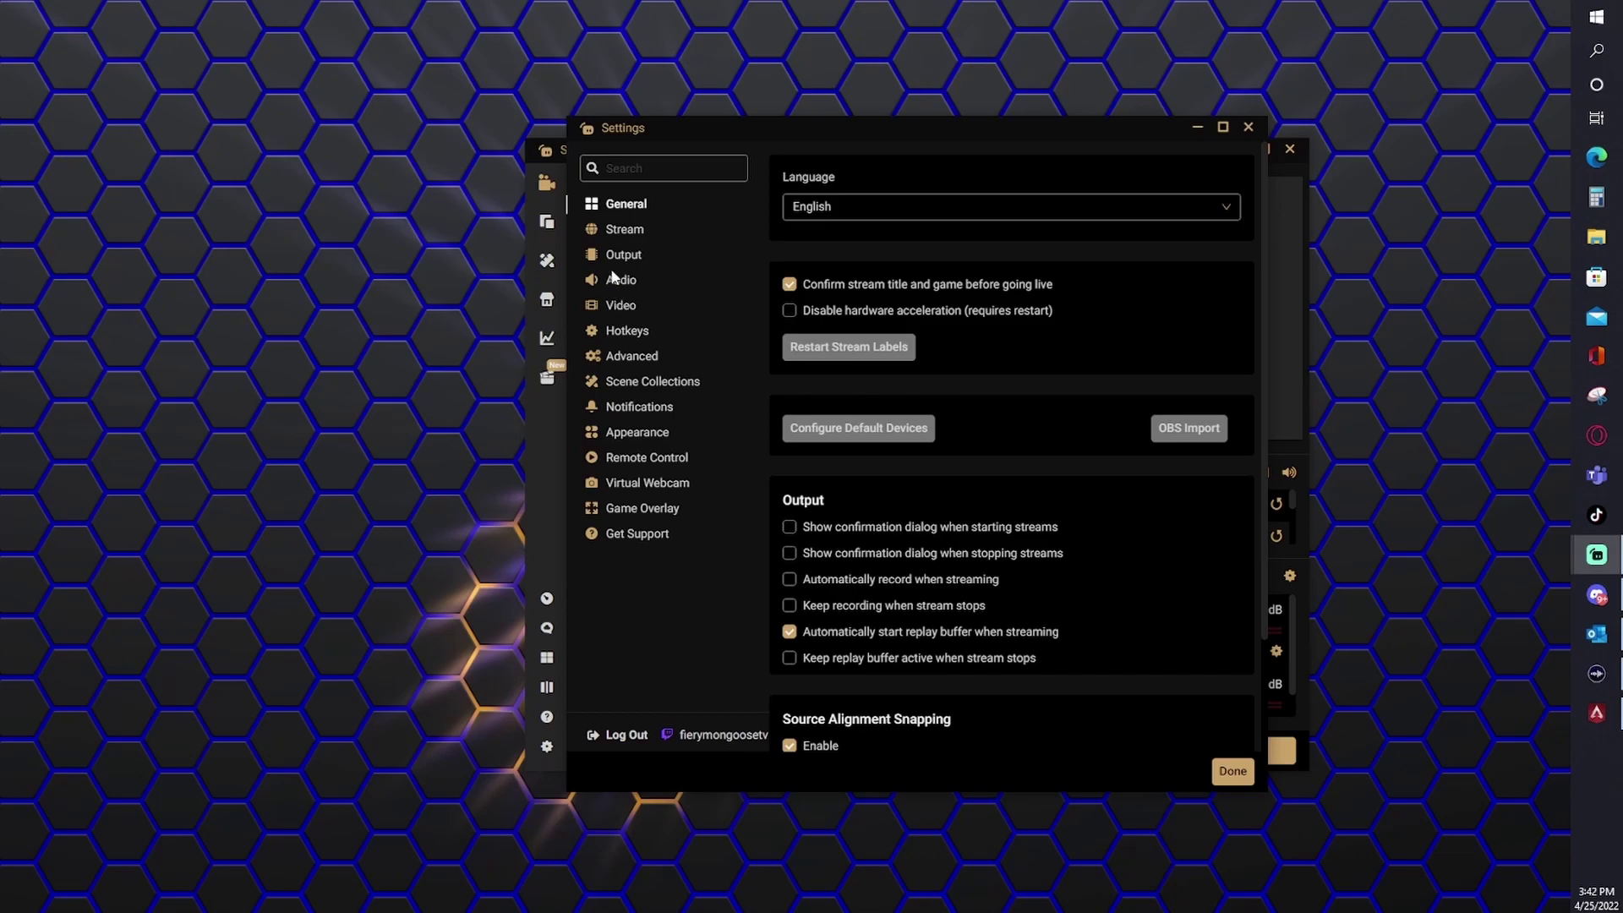
{"action": "left_click", "coordinate": [616, 257]}
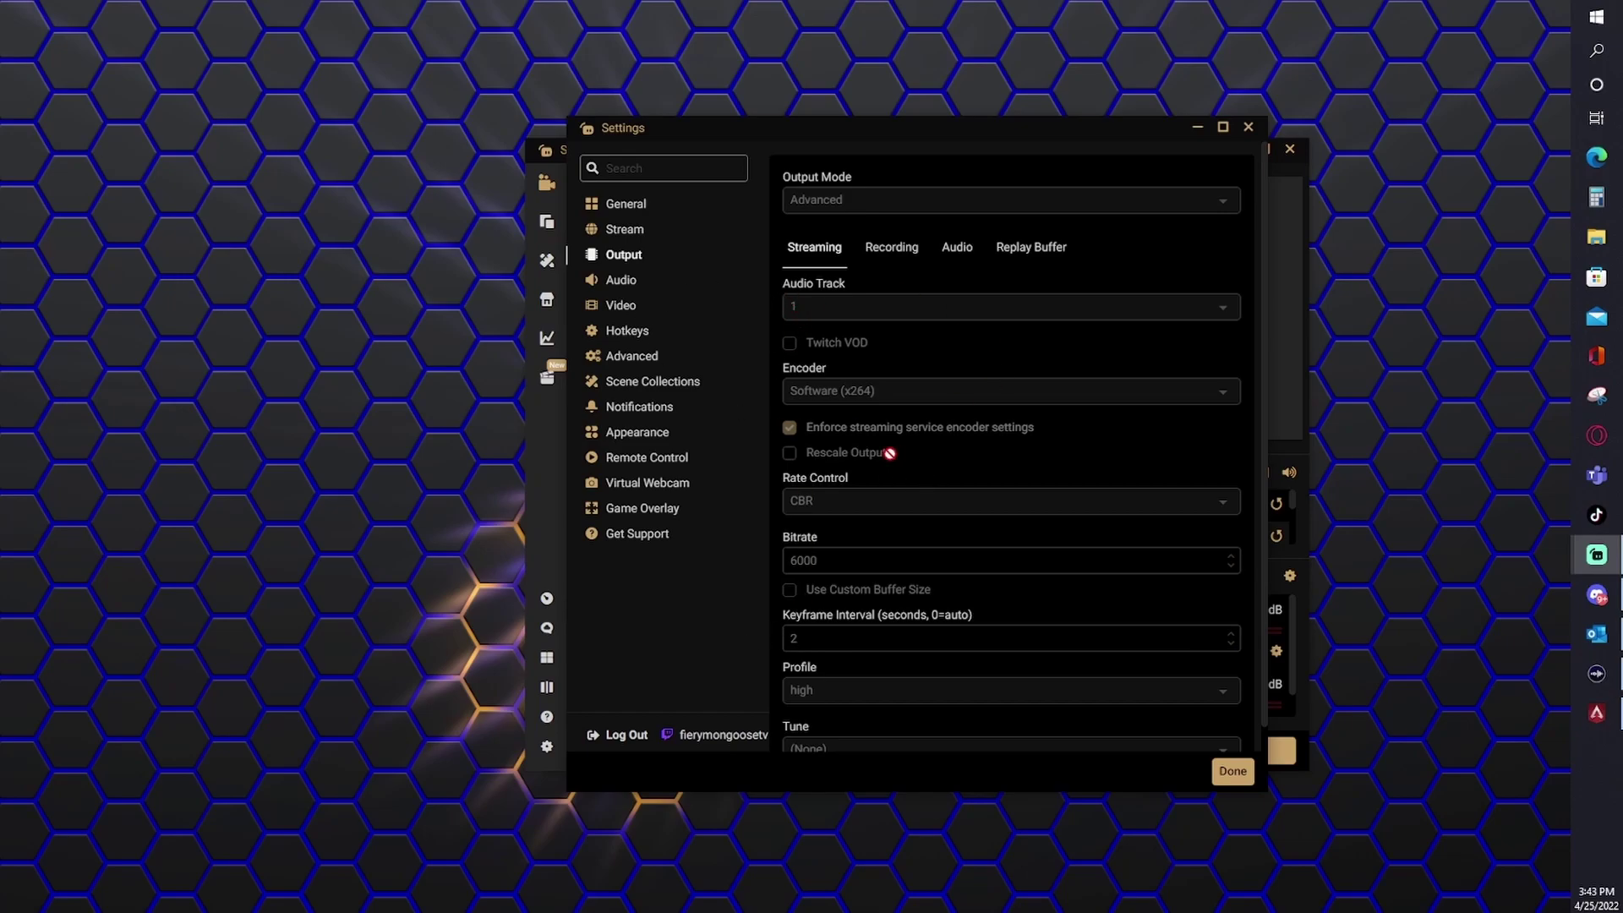
{"action": "scroll", "coordinate": [880, 452], "scroll_direction": "down", "scroll_amount": 1}
{"action": "scroll", "coordinate": [839, 510], "scroll_direction": "up", "scroll_amount": 1}
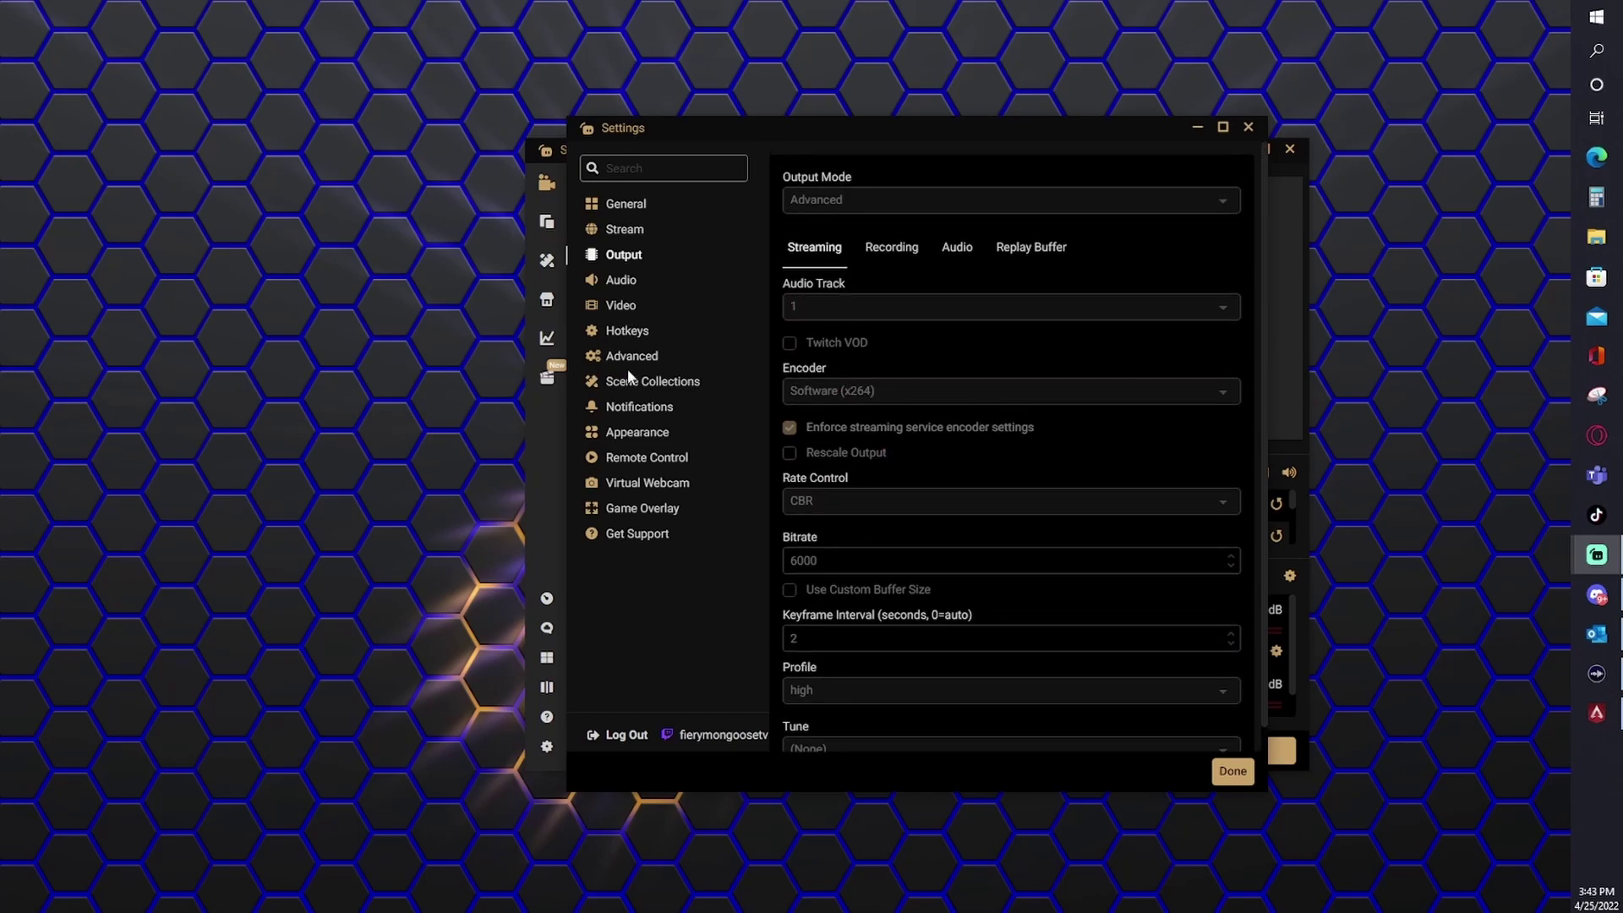
Show the Video settings: 1920x1080 base, 1664x936 output, 60 FPS
{"action": "left_click", "coordinate": [618, 312]}
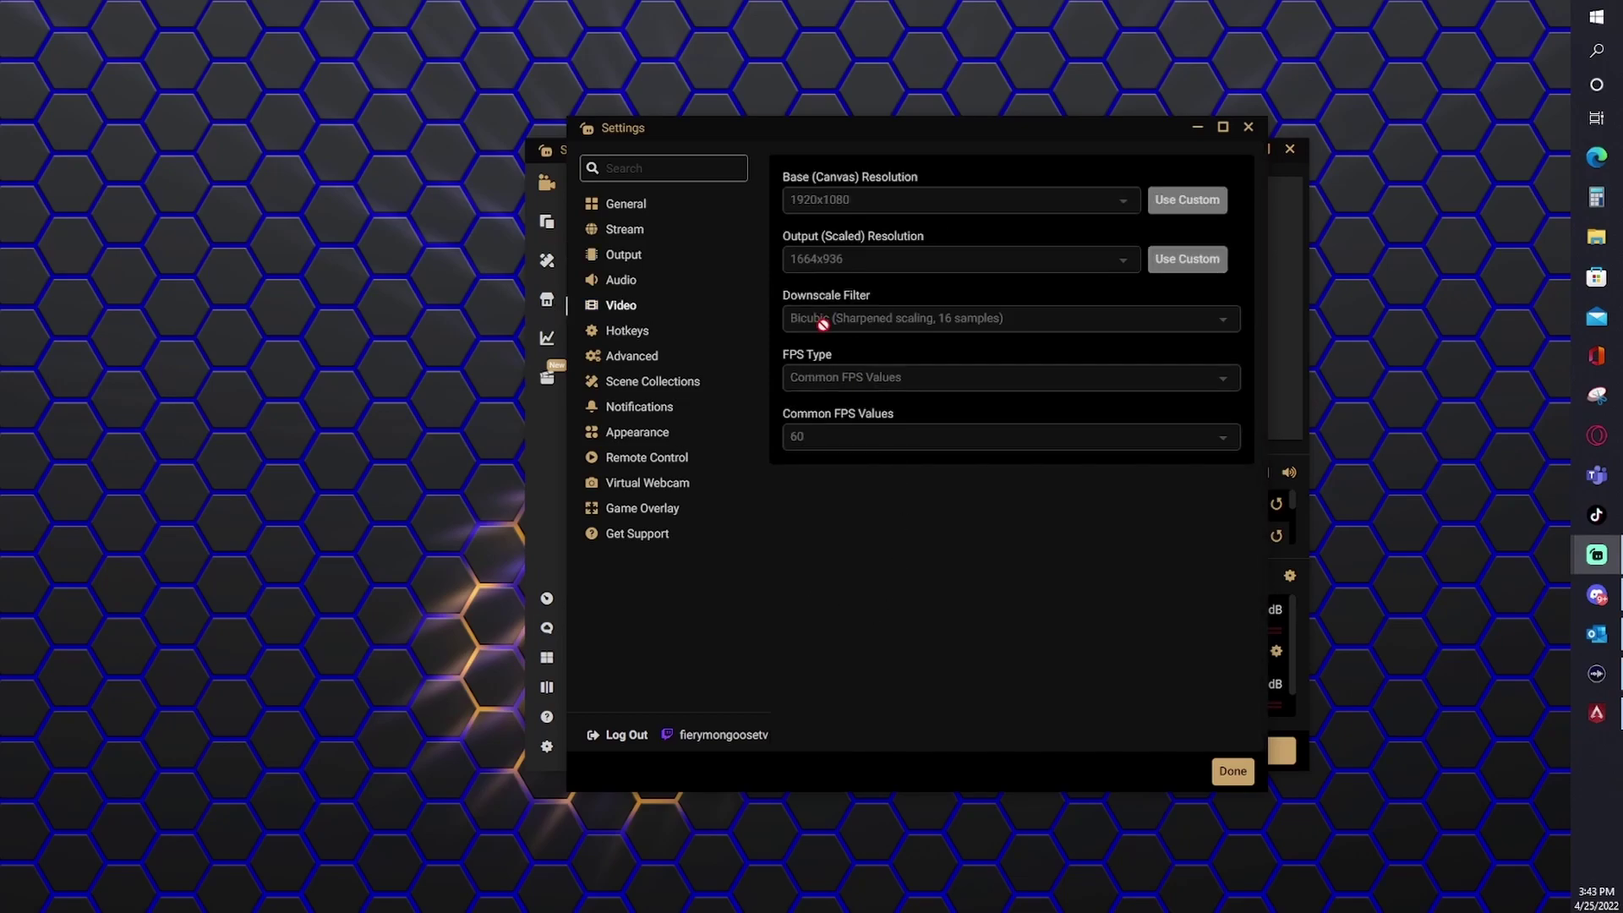